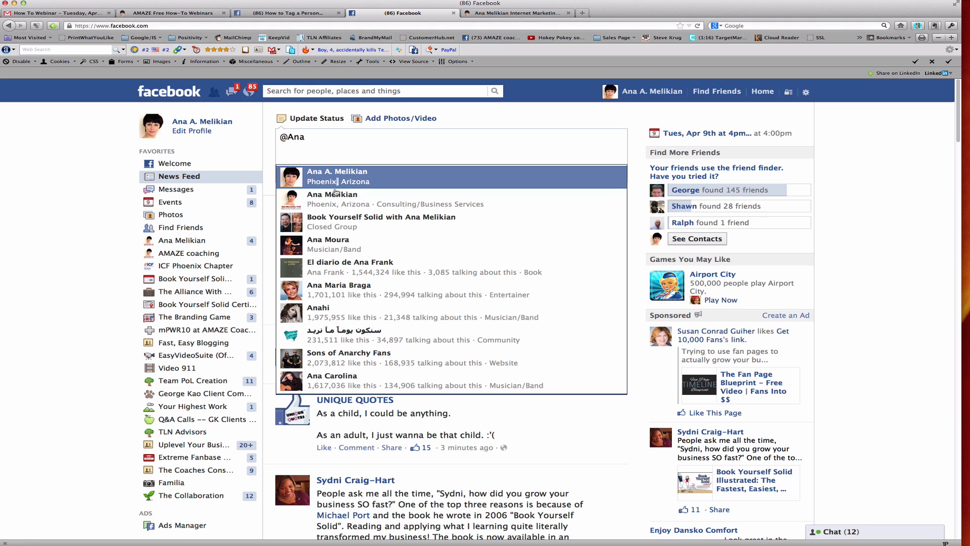
Step: Post 'Ana Melikian has a Facebook page full of resources for coaches.' tagging the Ana Melikian page
click(338, 183)
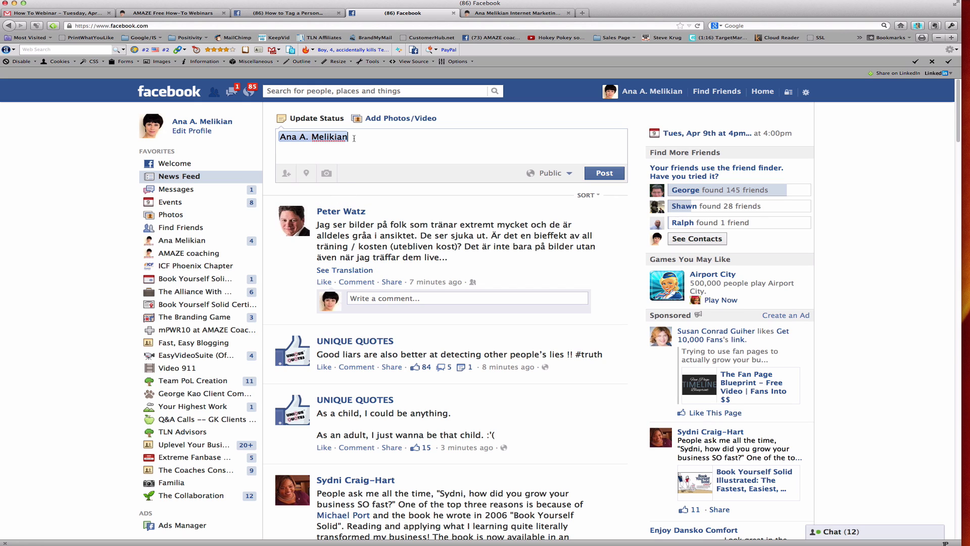
key(BackSpace)
key(BackSpace)
key(BackSpace)
text(@a)
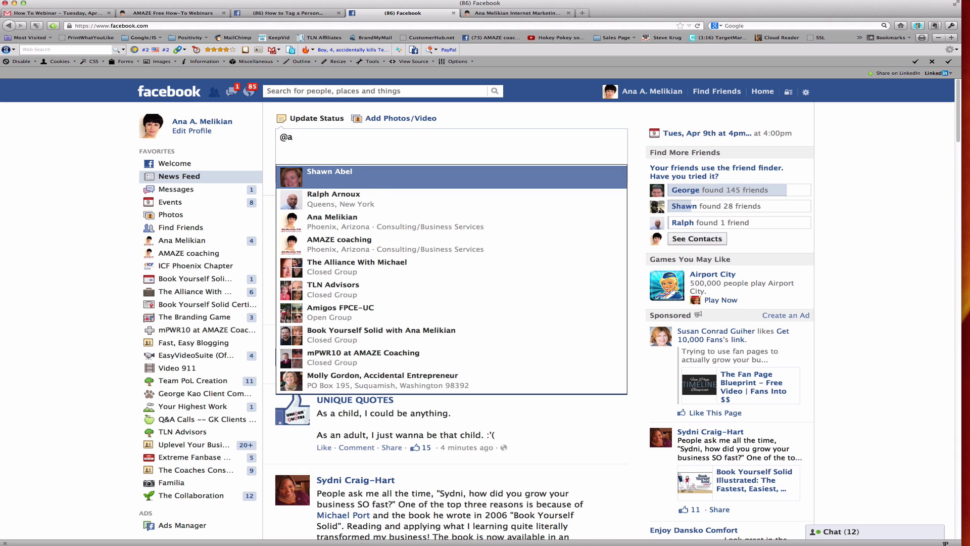
text(na)
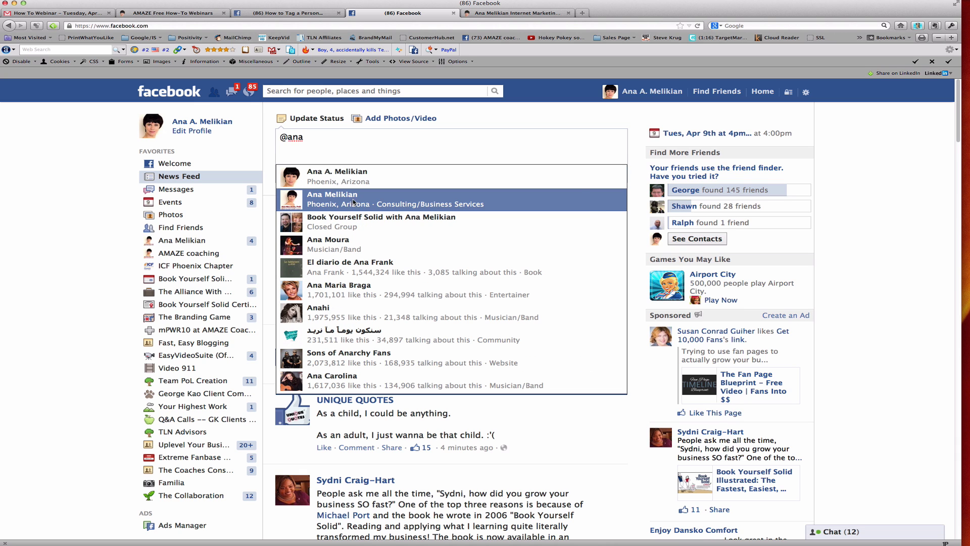
click(354, 202)
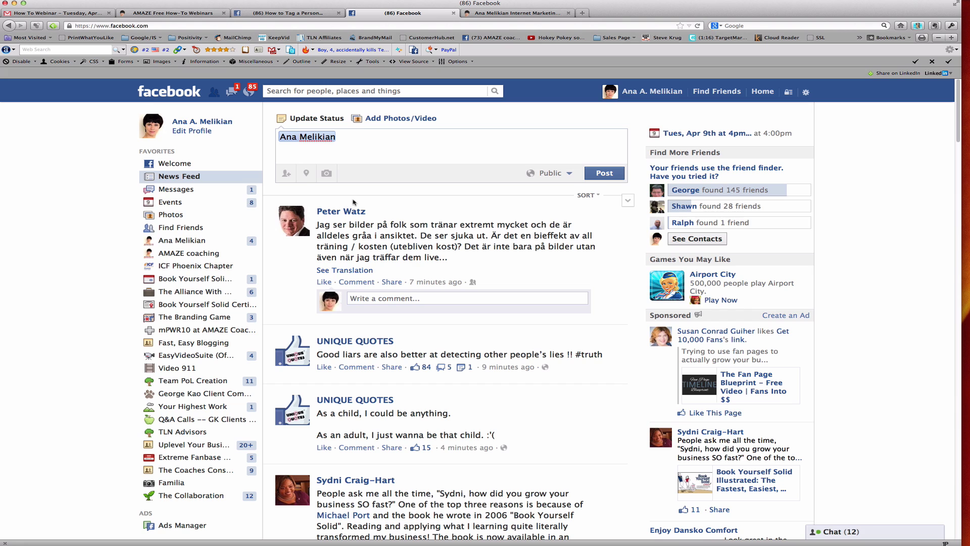
text( ha)
text(s a Facebook page full )
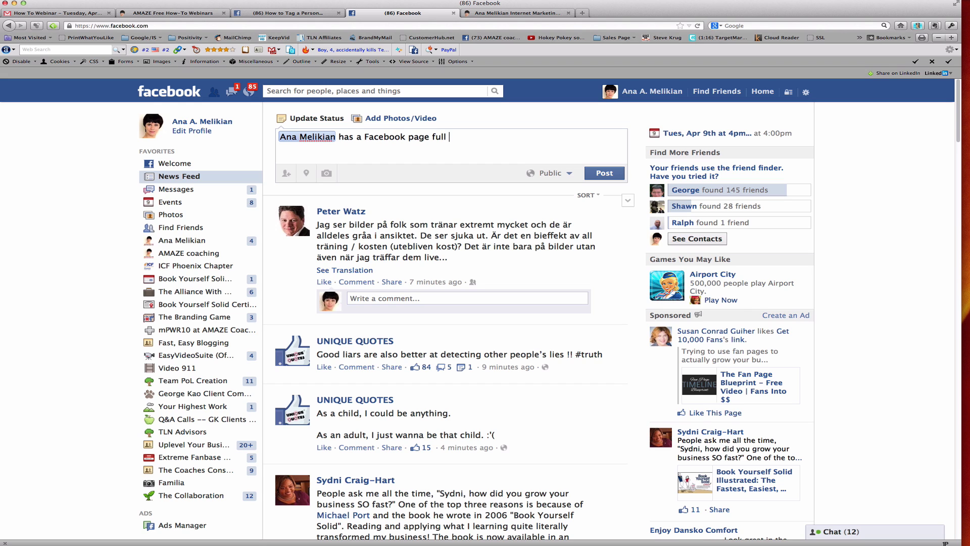
text(of resources for coaches.)
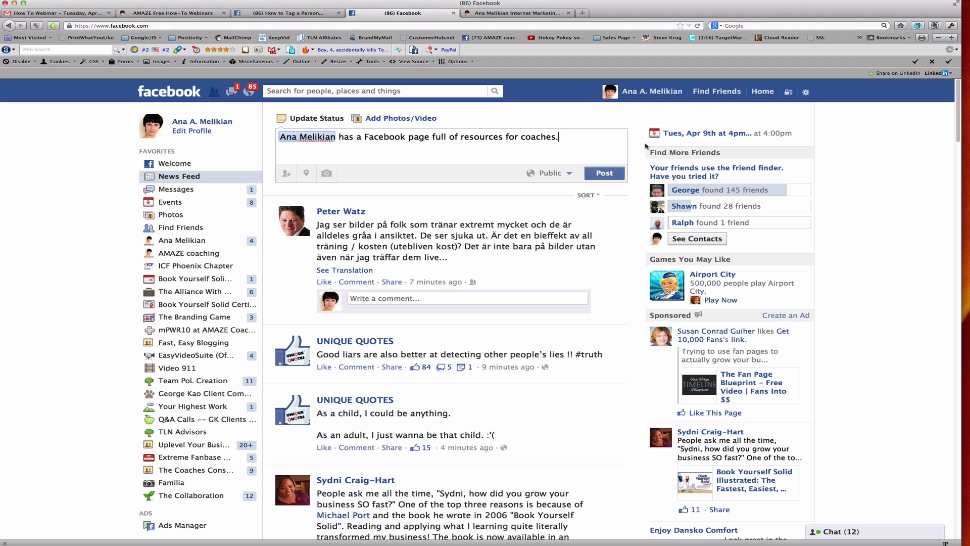
click(602, 173)
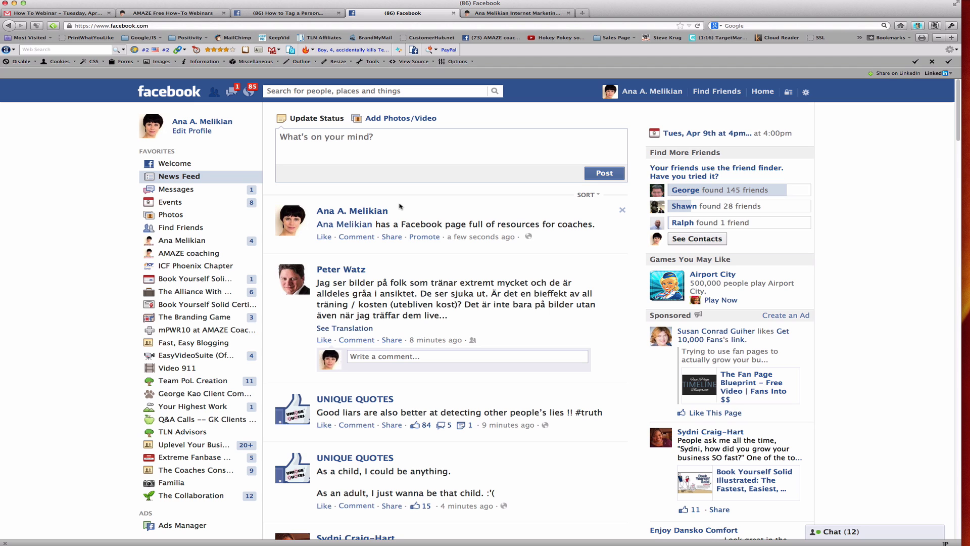
mouse_move(352, 211)
click(345, 211)
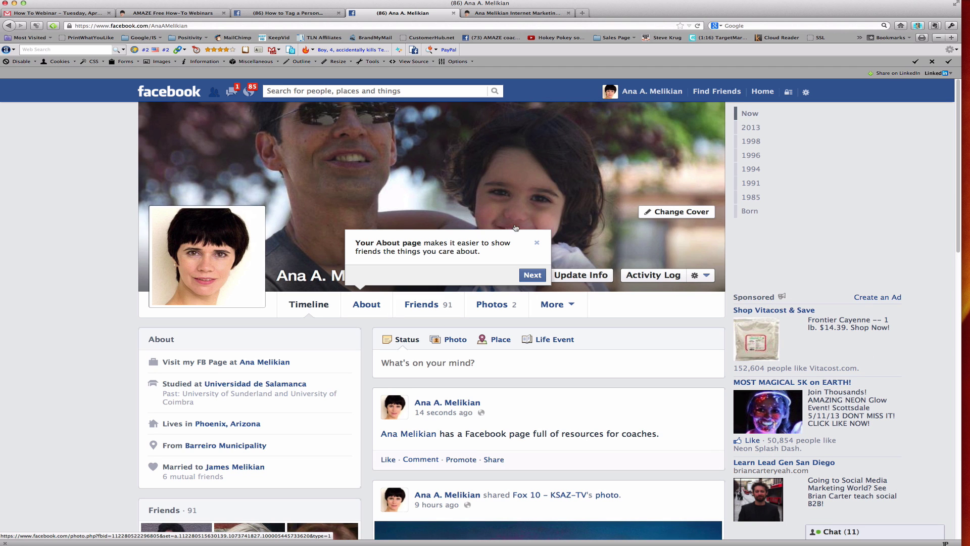
click(536, 243)
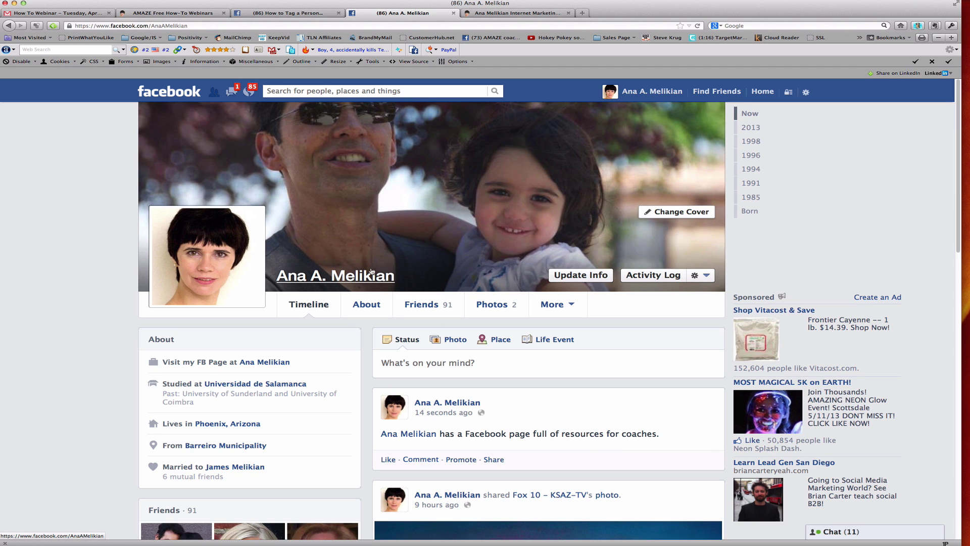
click(491, 306)
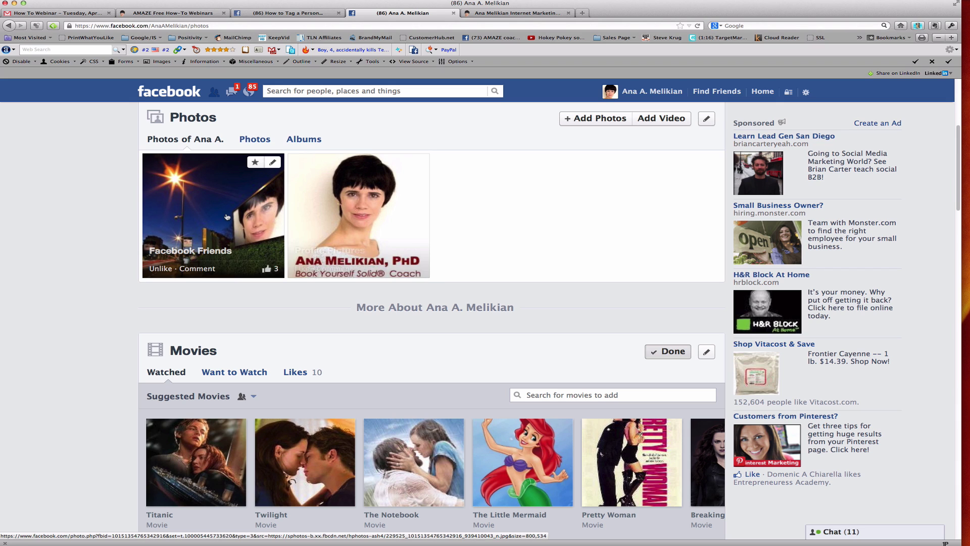
Step: View the Facebook Friends photo, close it, and open the Ana Melikian PhD profile picture
click(261, 222)
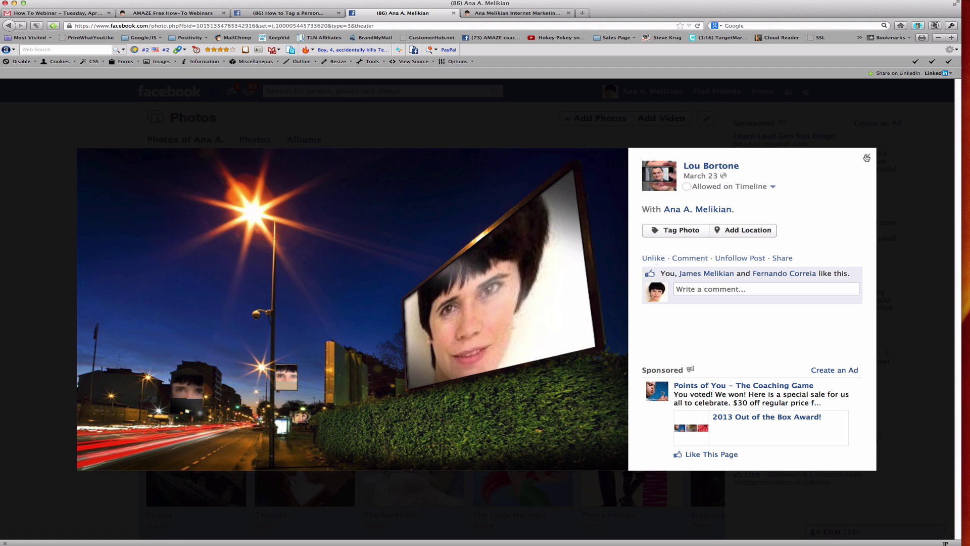
click(868, 157)
mouse_move(359, 216)
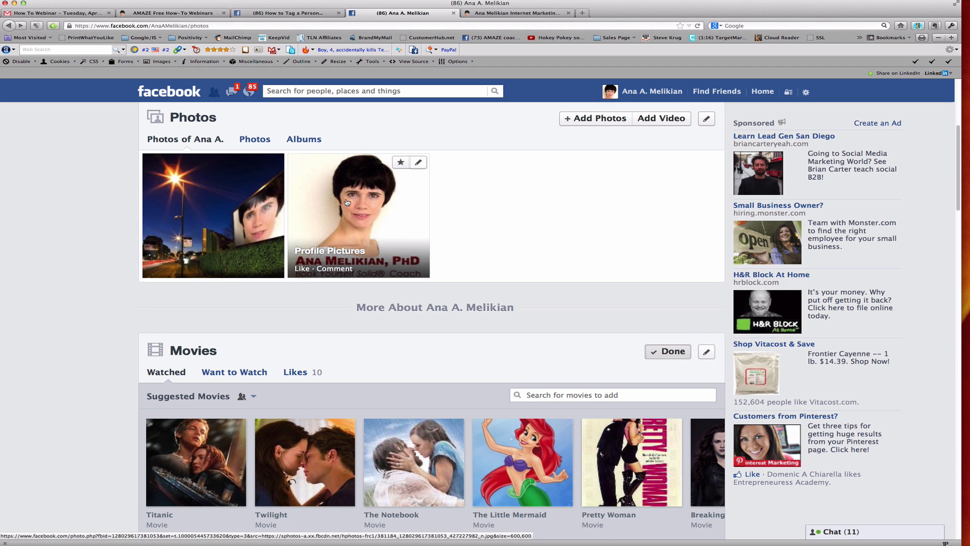
click(371, 198)
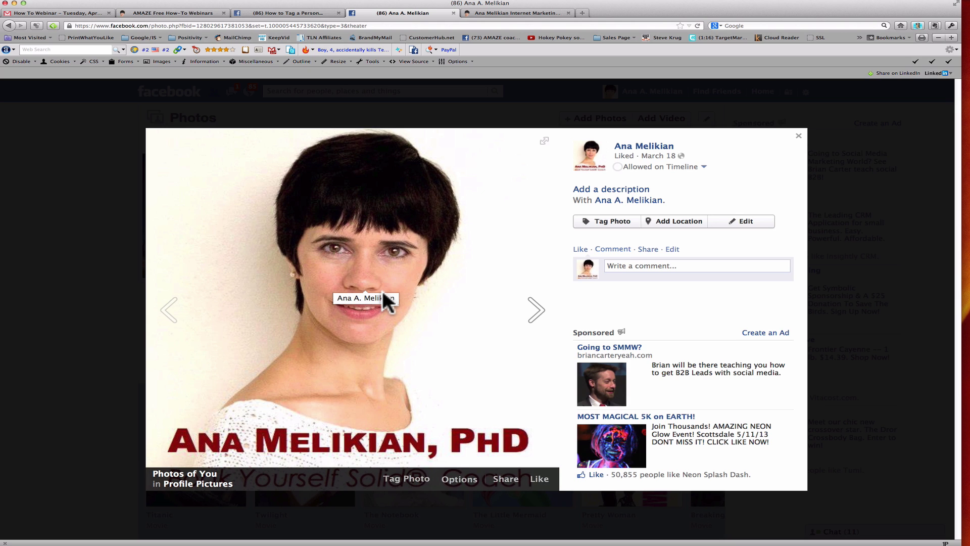
Step: Enter Tag Photo mode and place tag boxes on the face and mouth in the profile picture
click(407, 479)
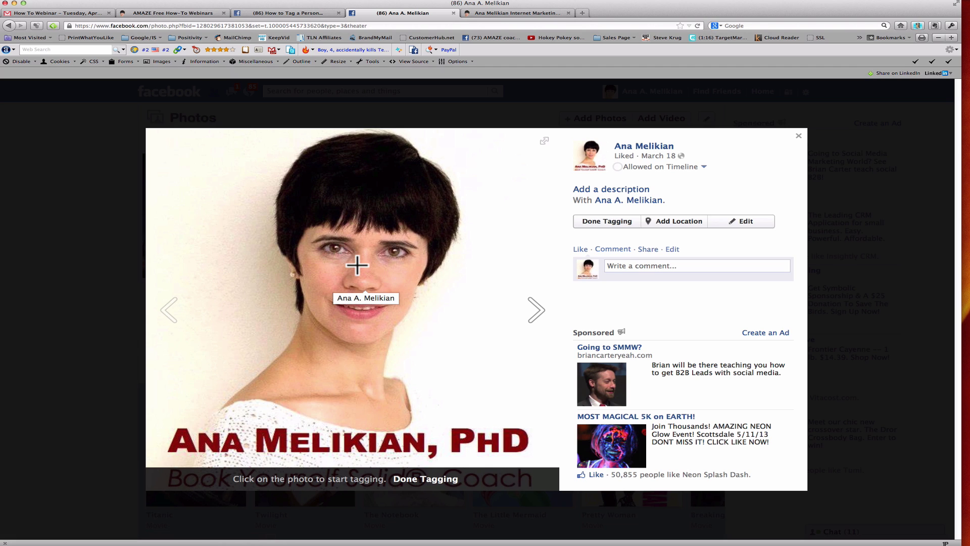
click(359, 246)
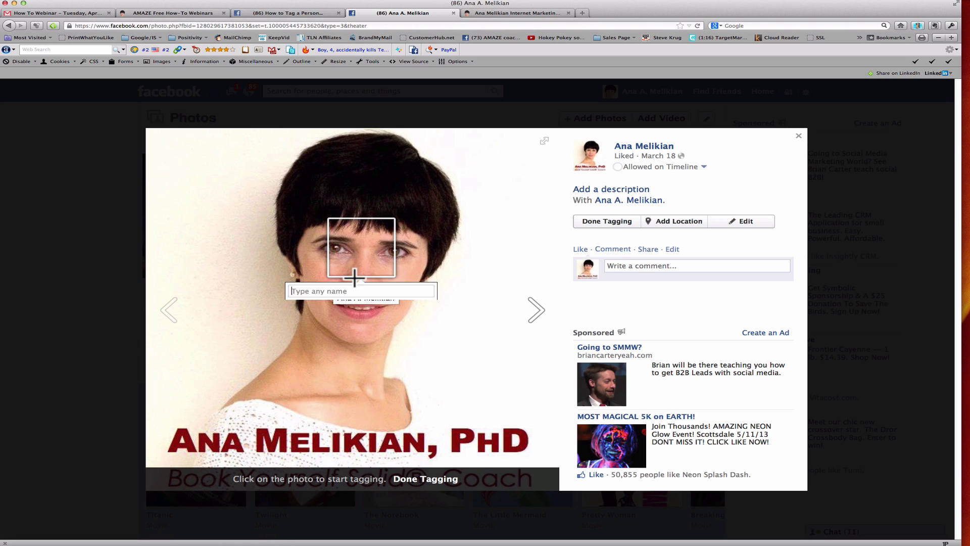
click(340, 233)
click(464, 244)
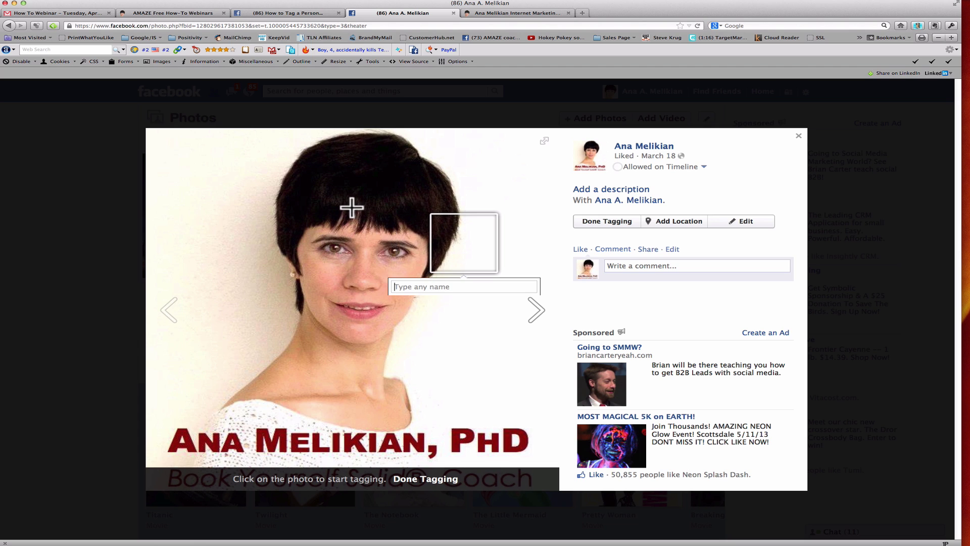
click(362, 245)
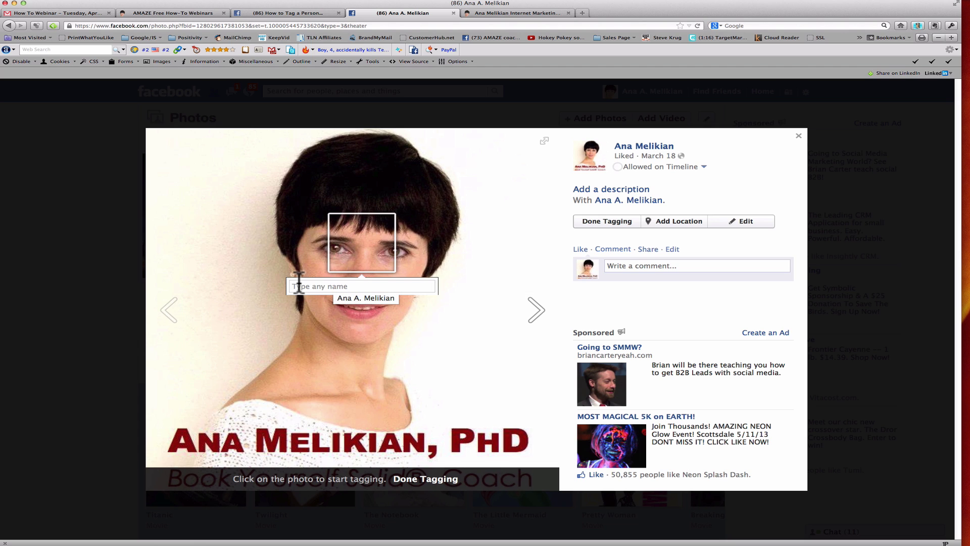
text(ana)
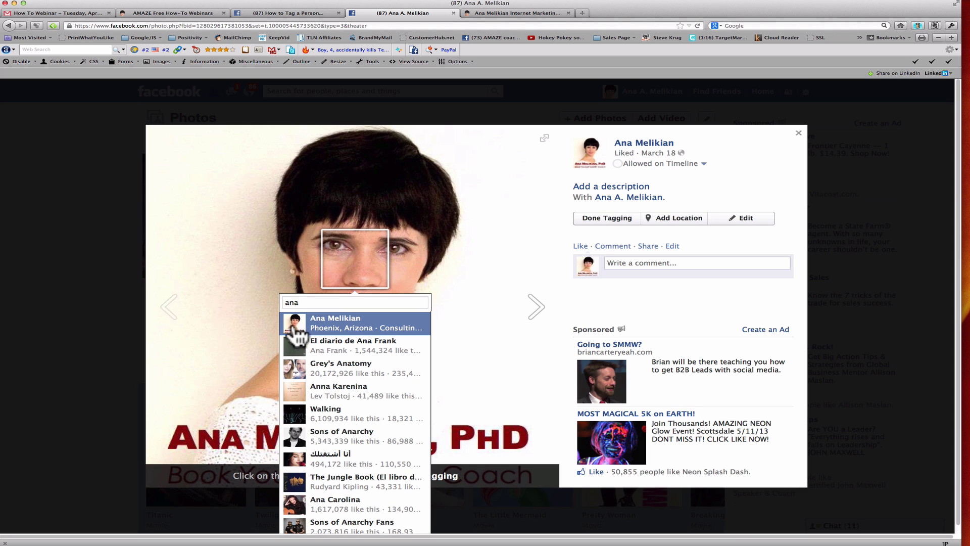
click(481, 344)
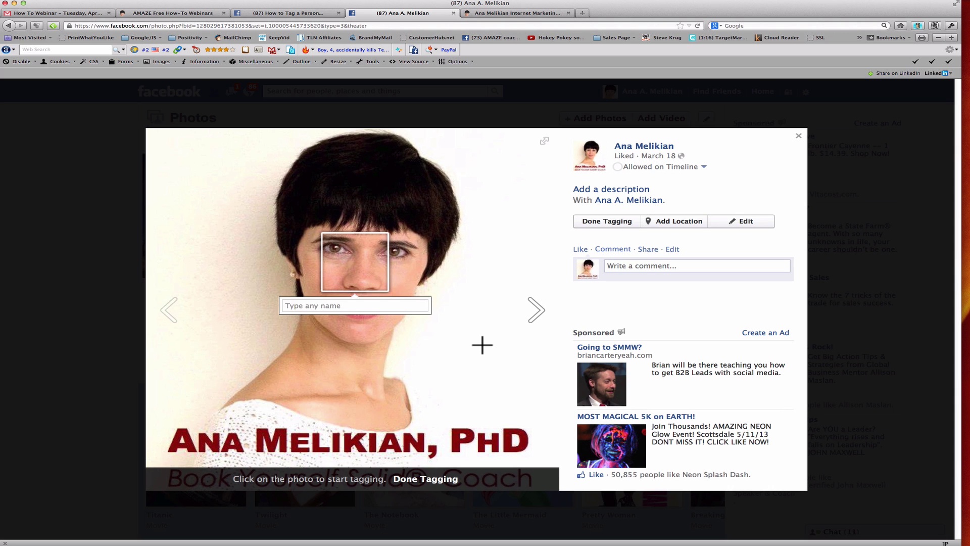
click(354, 325)
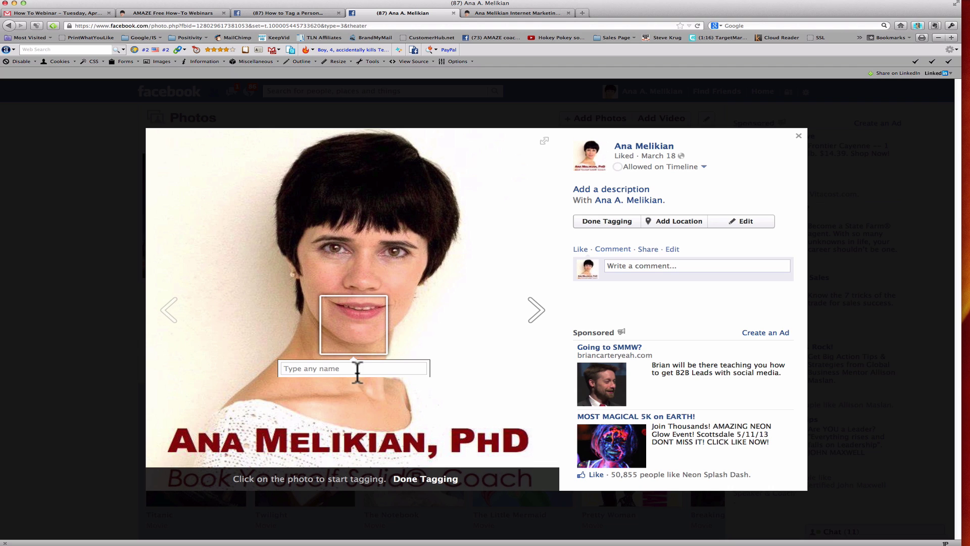
mouse_move(425, 479)
click(416, 484)
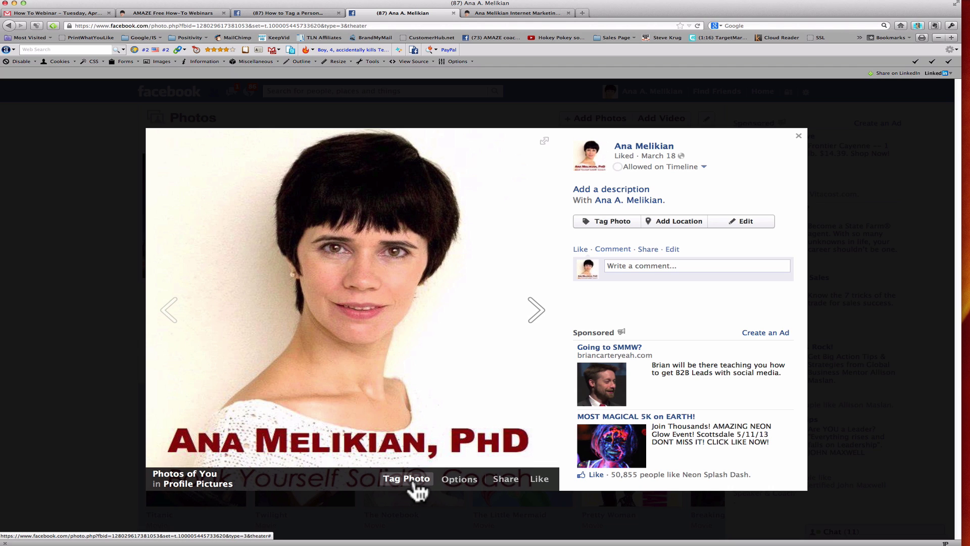